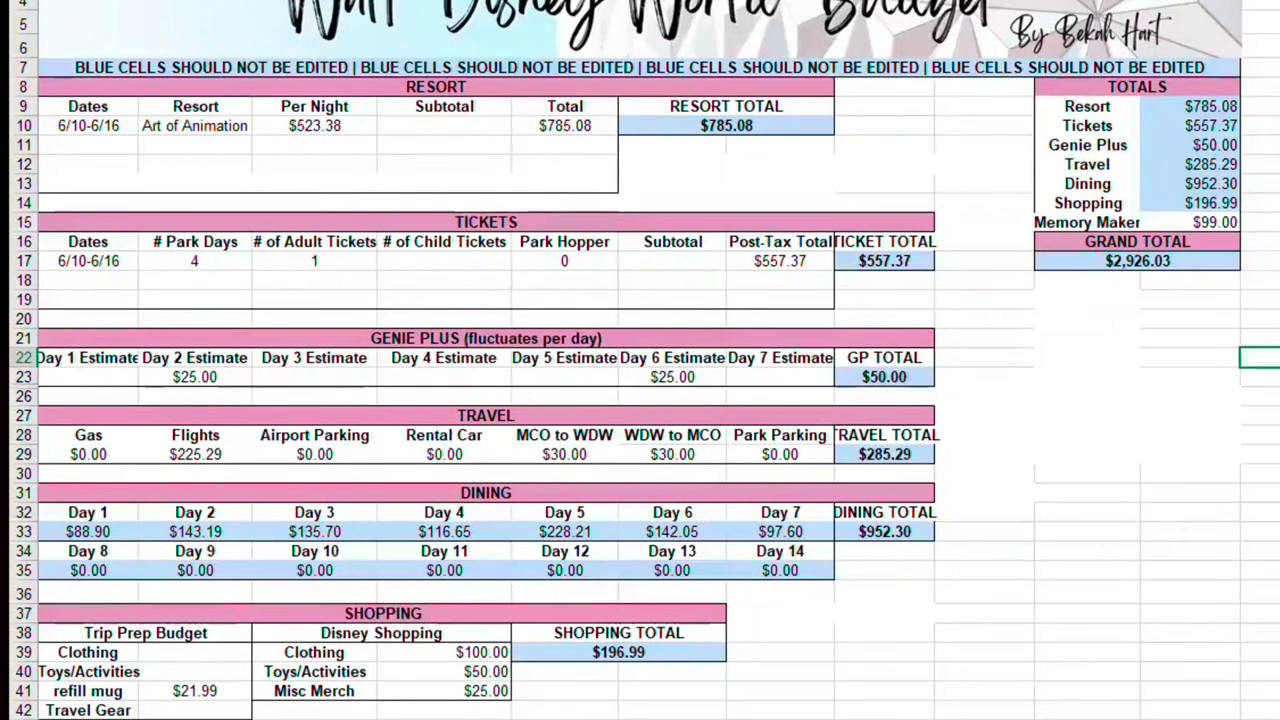
# - Switch from the overall Disney trip budget to the sheet with the daily dining breakdown
pyautogui.hotkey('ctrl', 'pagedown')
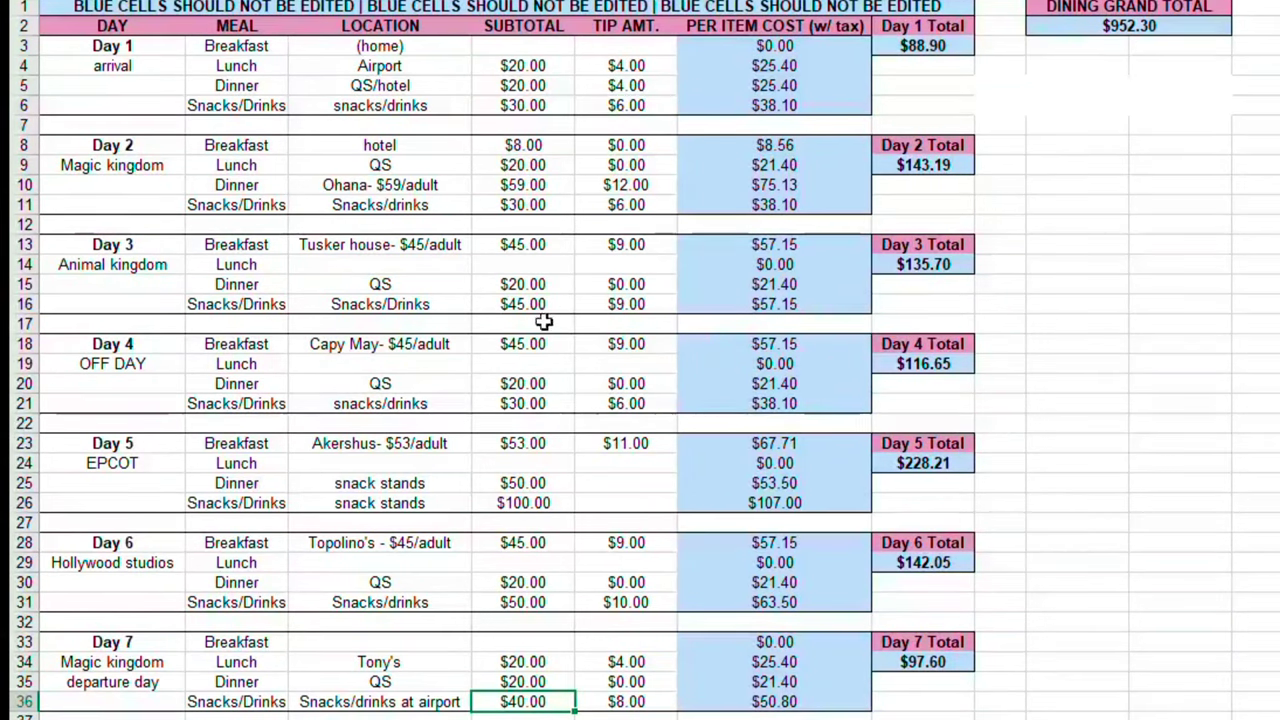
# - Clear the subtotal of the Day 3 Tusker House breakfast on the dining sheet
pyautogui.click(538, 242)
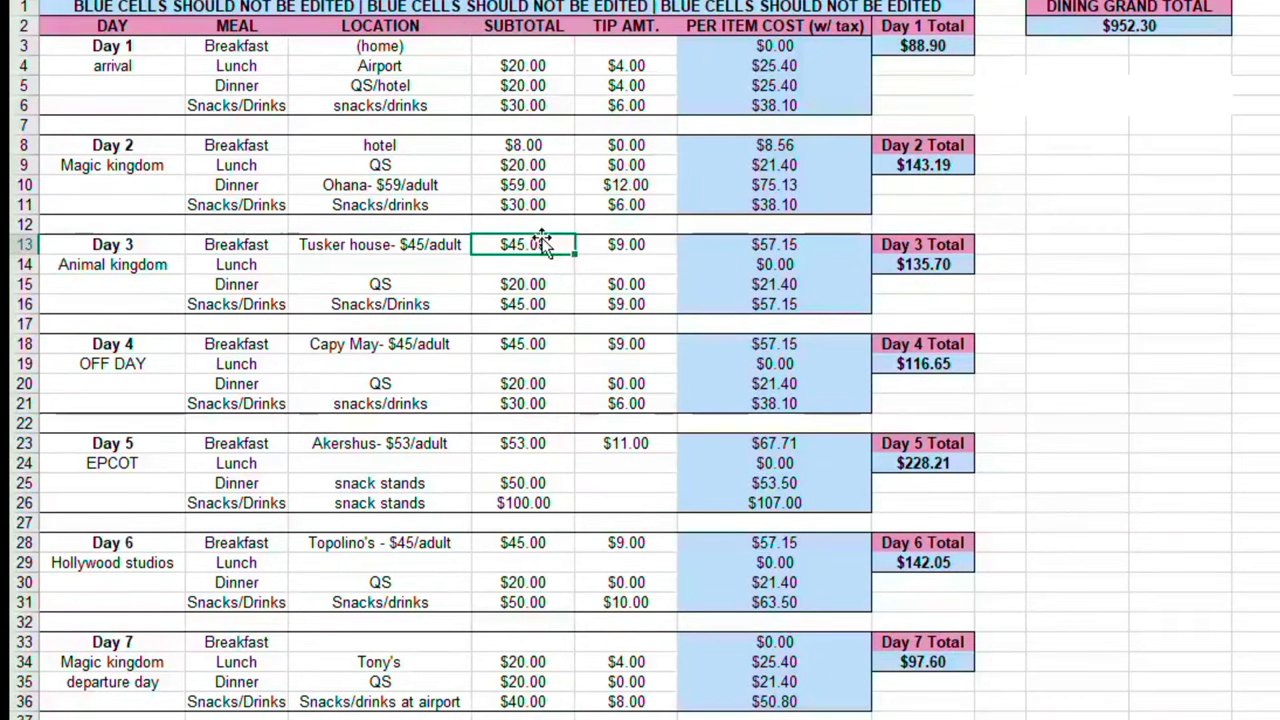
pyautogui.press('BackSpace')
pyautogui.press('Return')
pyautogui.press('Return')
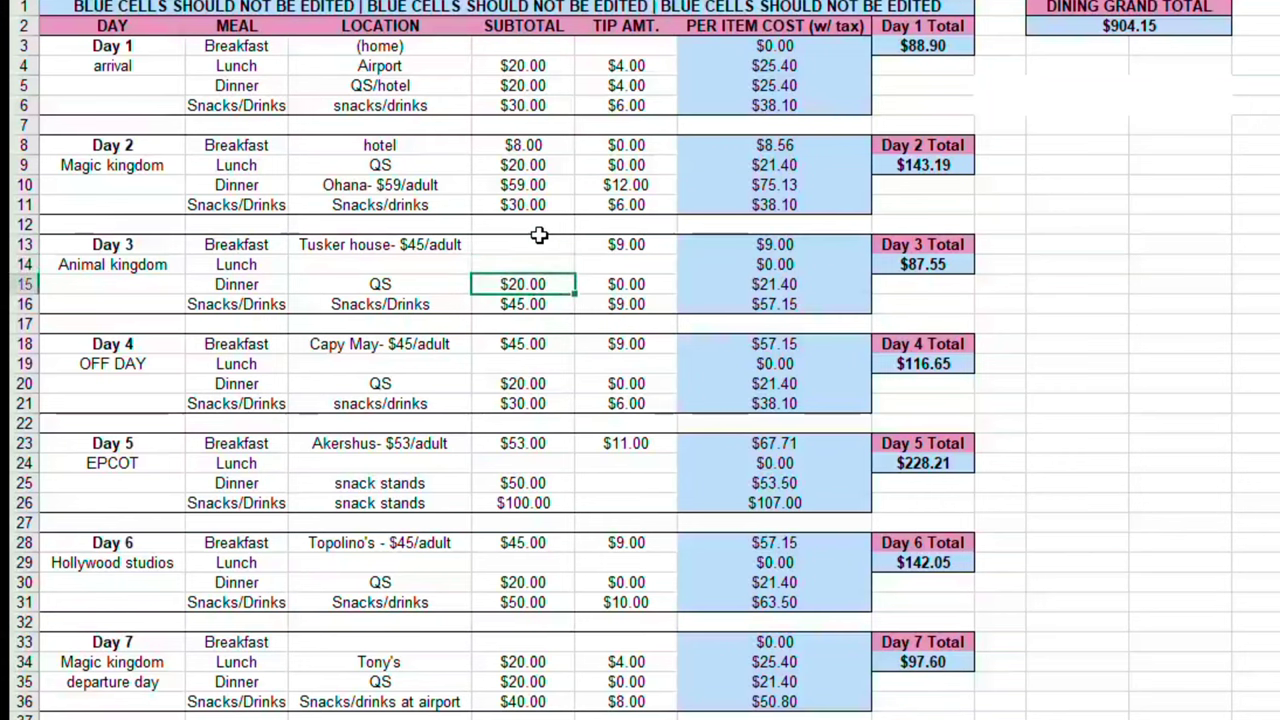
# - Clear the subtotal of the Day 5 Akershus breakfast
pyautogui.press('Return')
pyautogui.press('Return')
pyautogui.press('Return')
pyautogui.press('Return')
pyautogui.press('Return')
pyautogui.press('Return')
pyautogui.press('Return')
pyautogui.press('Return')
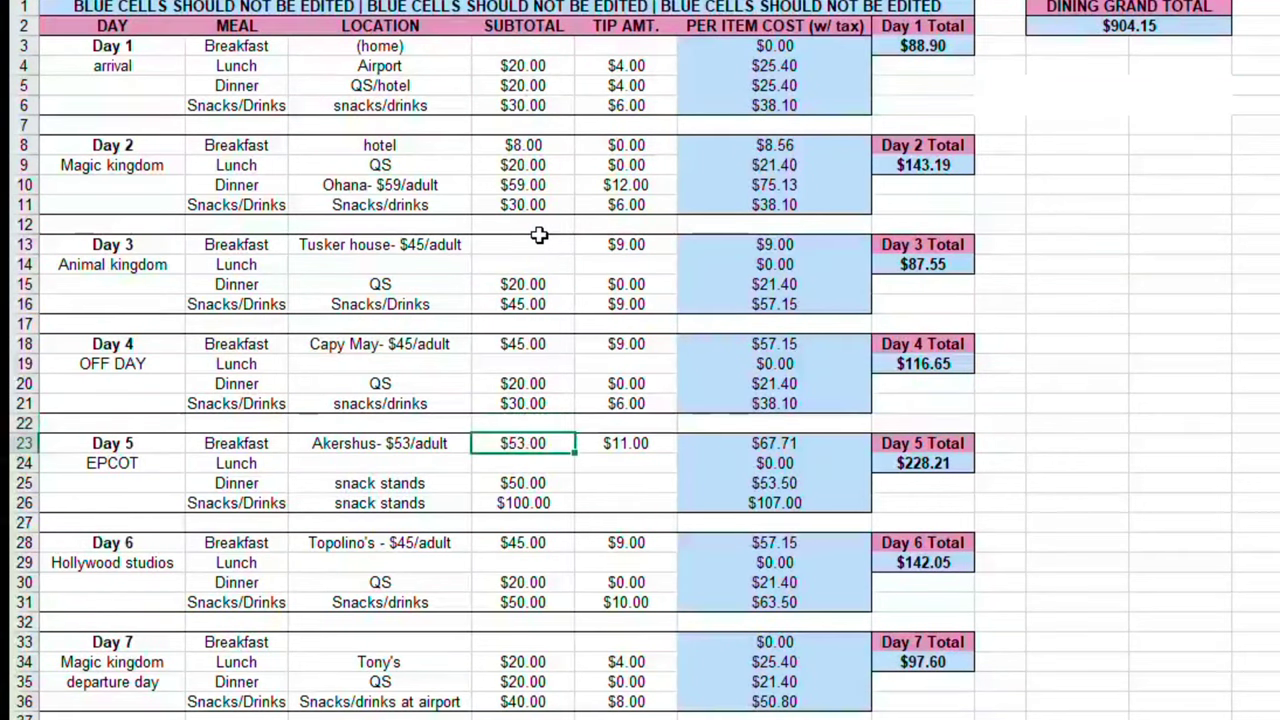
pyautogui.press('BackSpace')
pyautogui.press('Return')
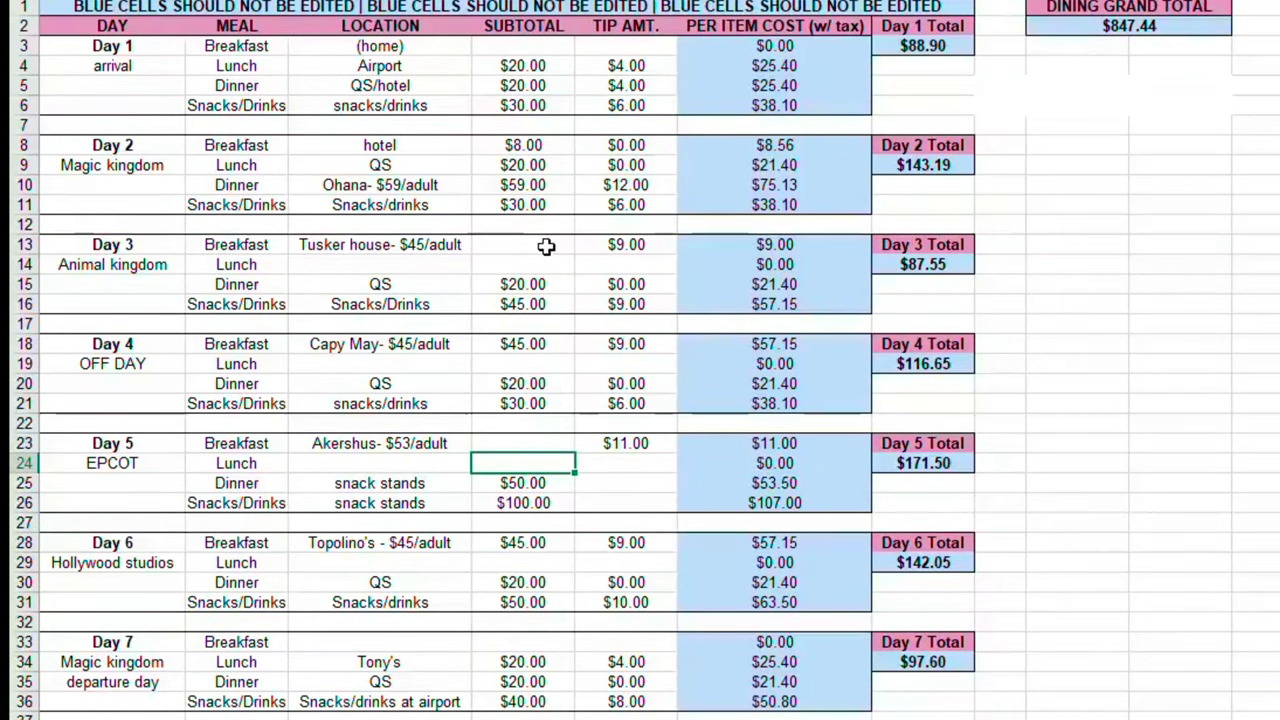
# - Enter a subtotal of 20 for both the Day 3 Tusker House breakfast and the Day 5 Akershus breakfast
pyautogui.click(546, 246)
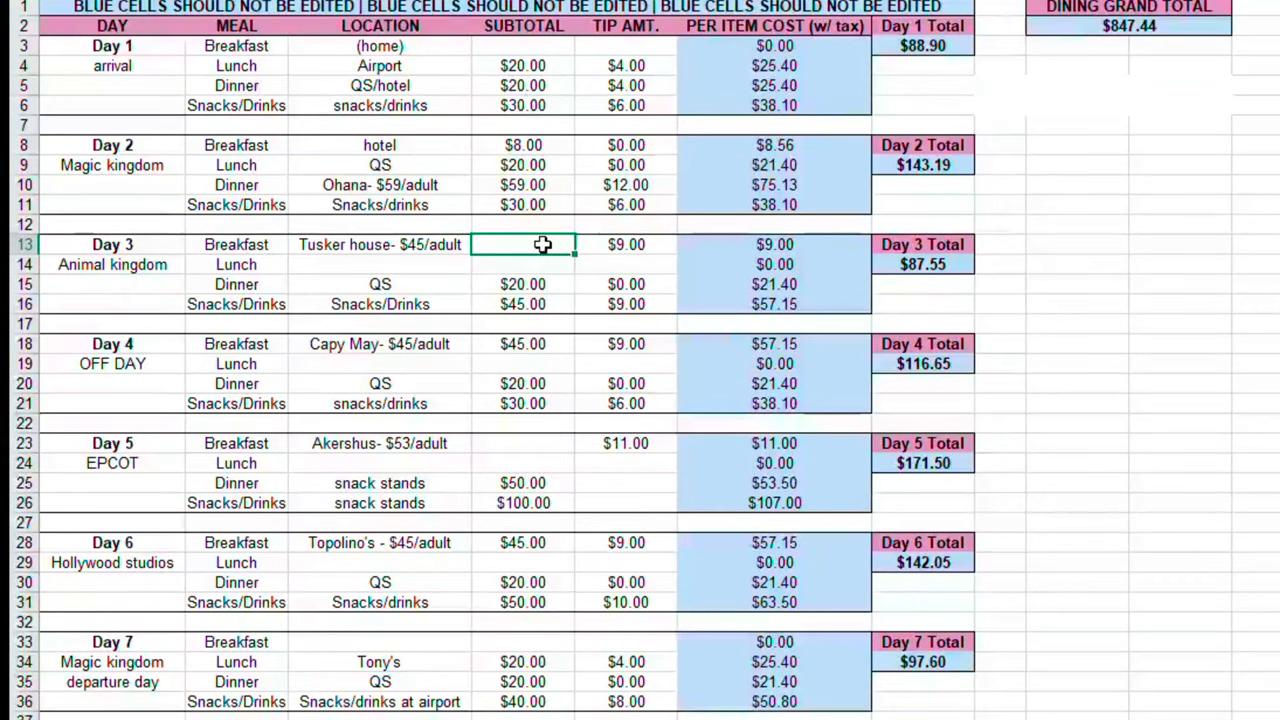
pyautogui.write('20')
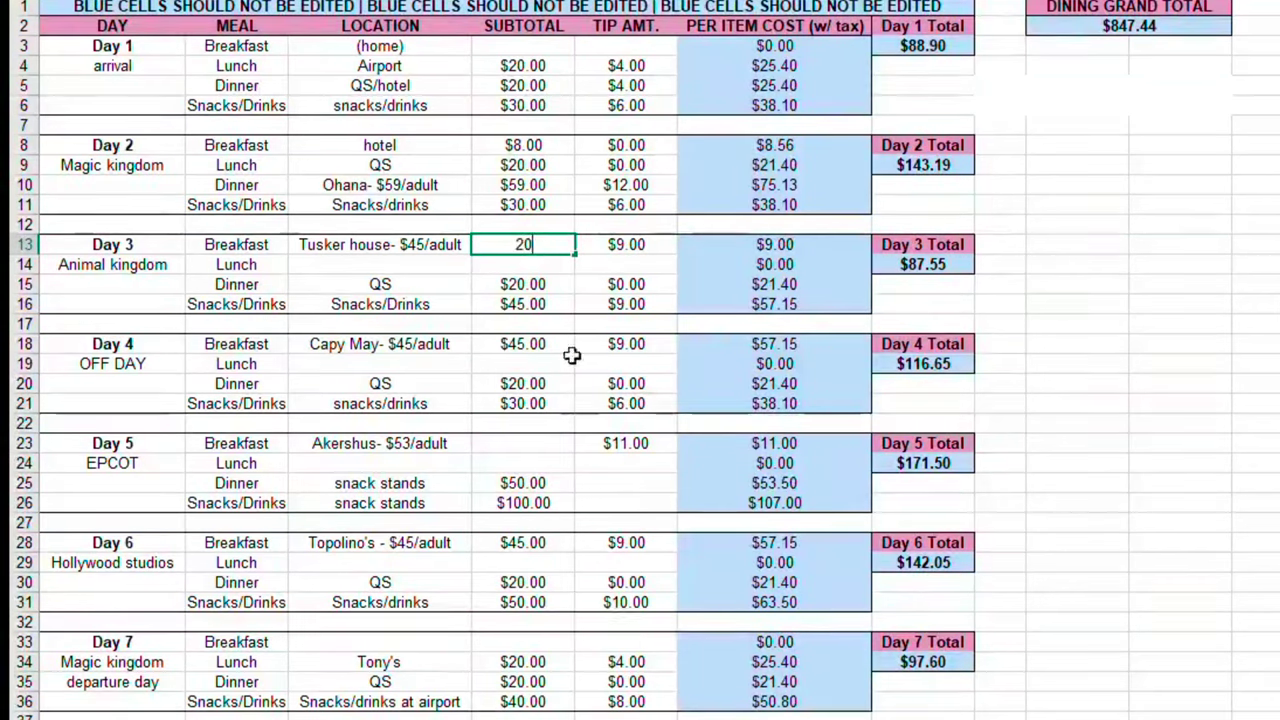
pyautogui.click(523, 446)
pyautogui.write('20')
pyautogui.click(1211, 391)
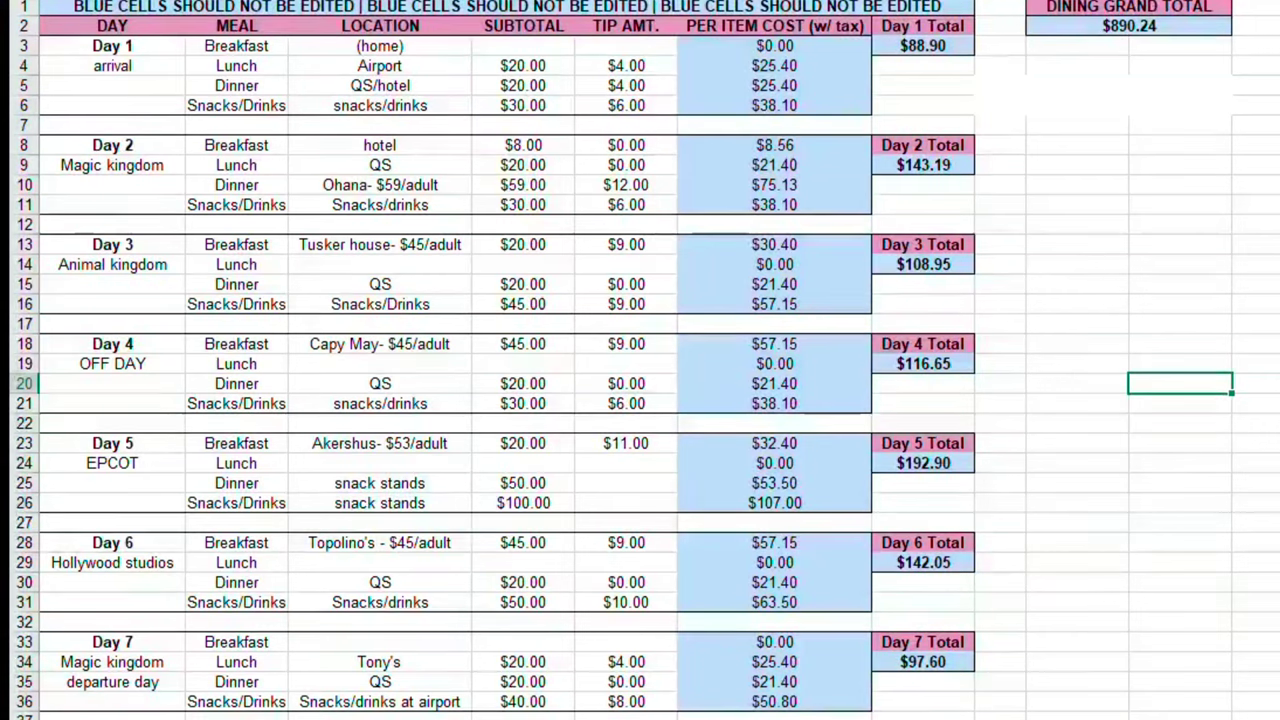
# - Replace the breakfast subtotals with 53 for Akershus on Day 5 and 45 for Tusker House on Day 3
pyautogui.click(523, 443)
pyautogui.press('Delete')
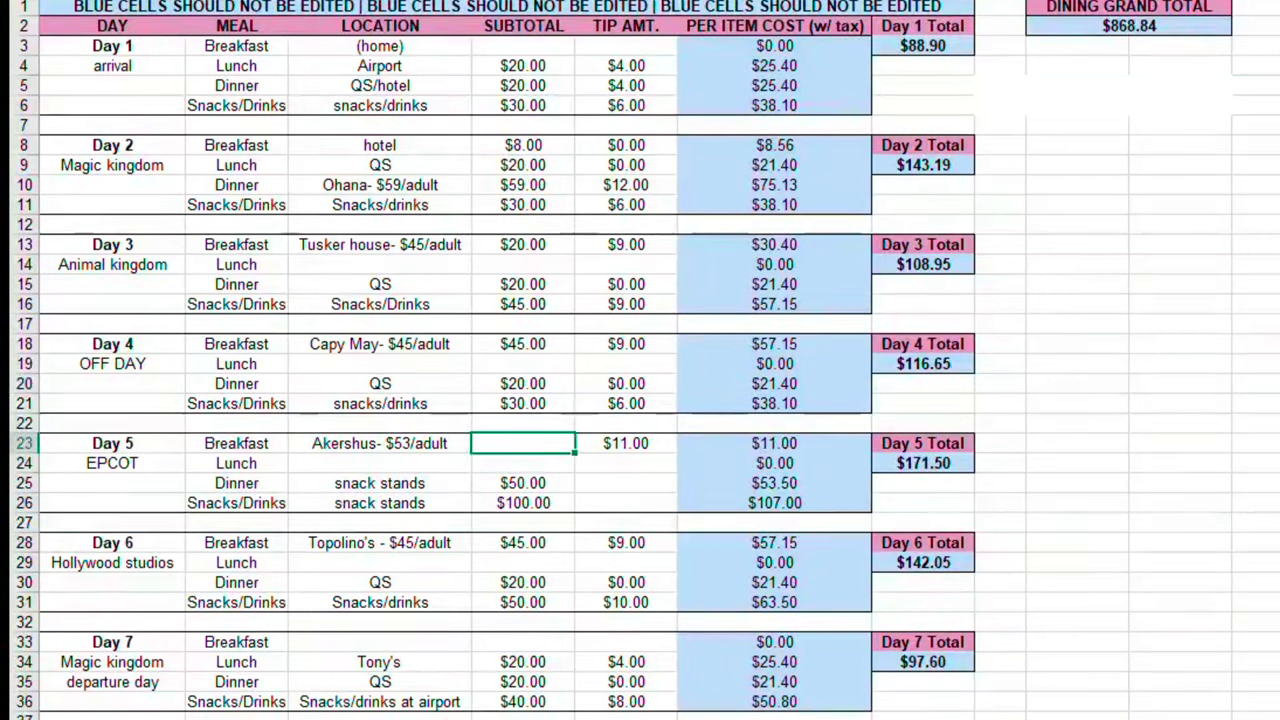
pyautogui.click(523, 244)
pyautogui.press('Delete')
pyautogui.click(523, 443)
pyautogui.write('53')
pyautogui.hotkey('ctrl', 'Return')
pyautogui.click(523, 244)
pyautogui.write('45')
pyautogui.hotkey('ctrl', 'Return')
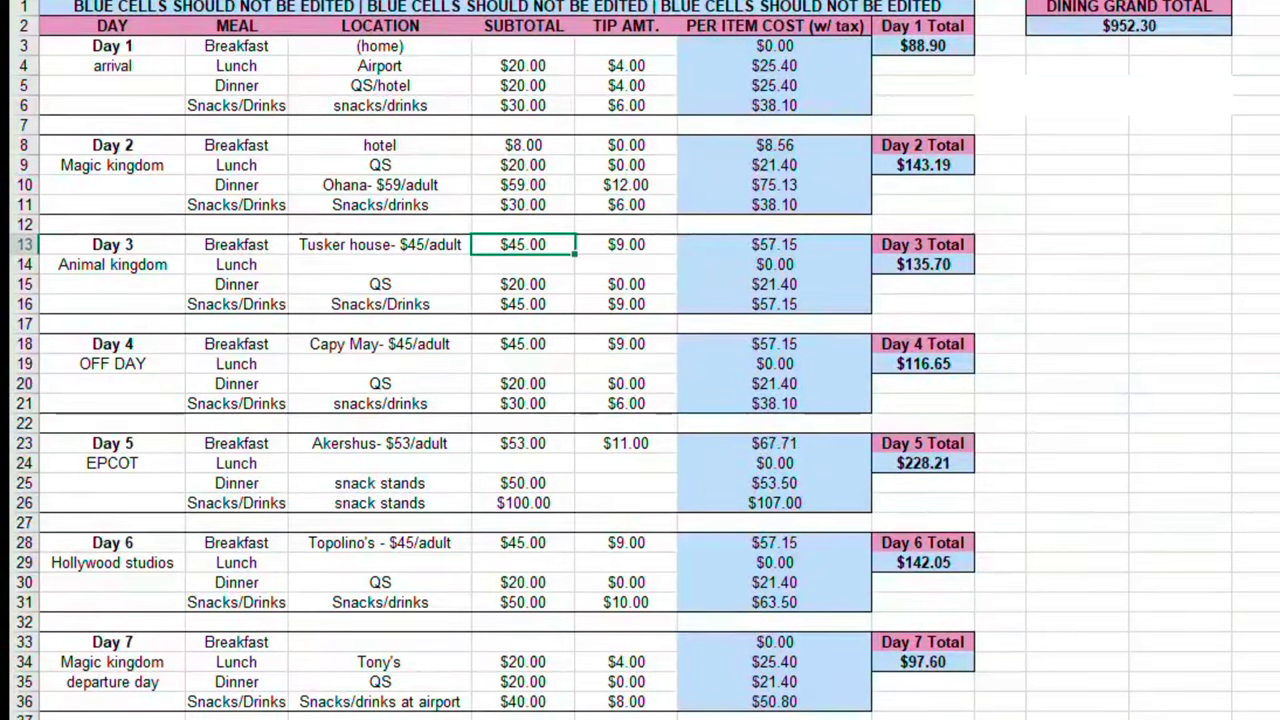